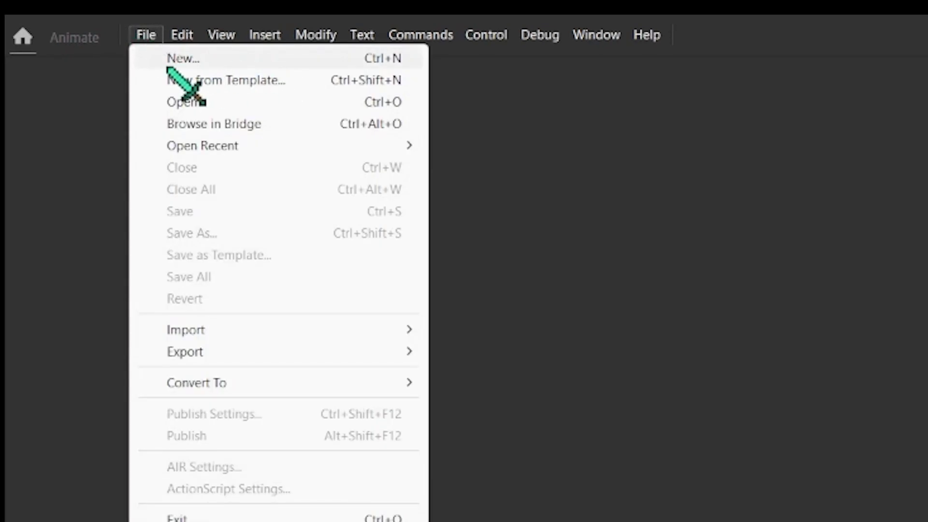
# - Start a new document and look through the Social, Game, Education, Ads, Web and Advanced preset categories
pyautogui.click(304, 58)
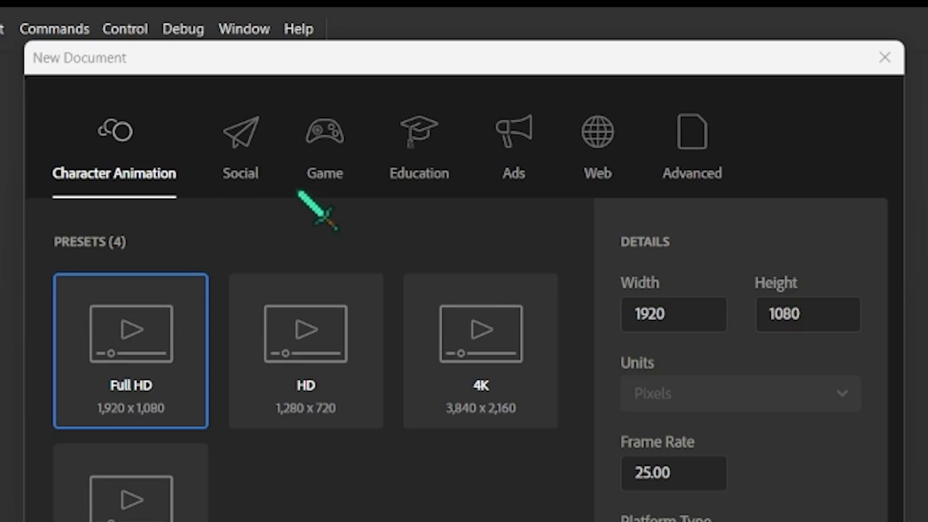
pyautogui.click(344, 89)
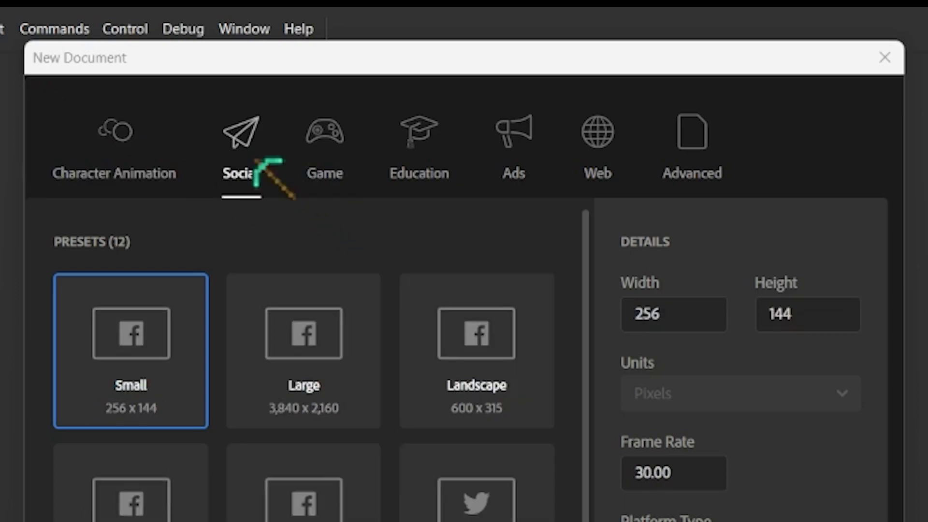
pyautogui.click(329, 153)
pyautogui.click(432, 141)
pyautogui.click(508, 143)
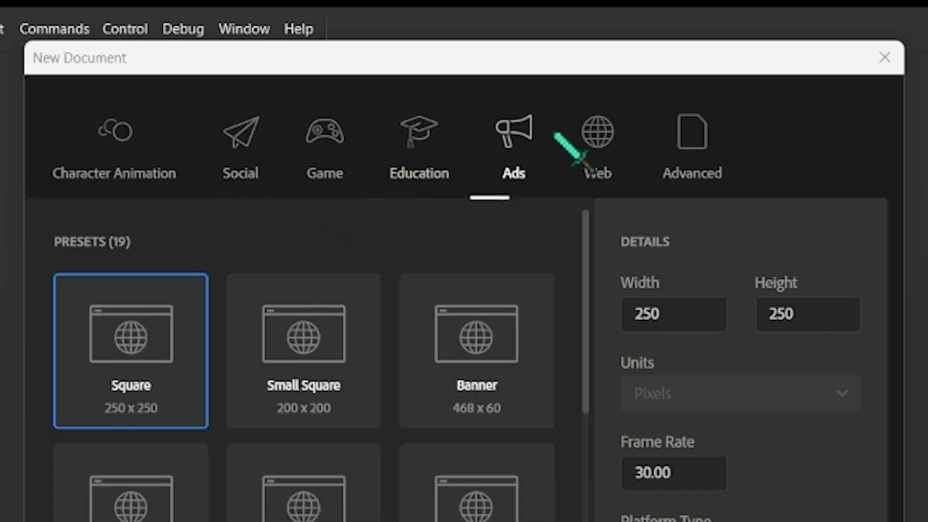
pyautogui.click(600, 140)
pyautogui.click(696, 142)
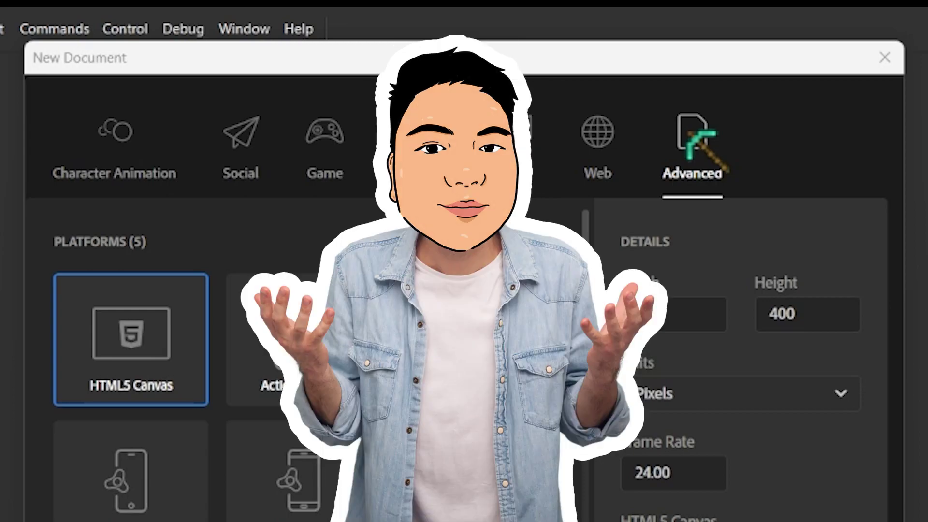
# - Create a Full HD Character Animation document at 1920 x 1080, 25 fps, with the ActionScript 3.0 platform type
pyautogui.click(138, 166)
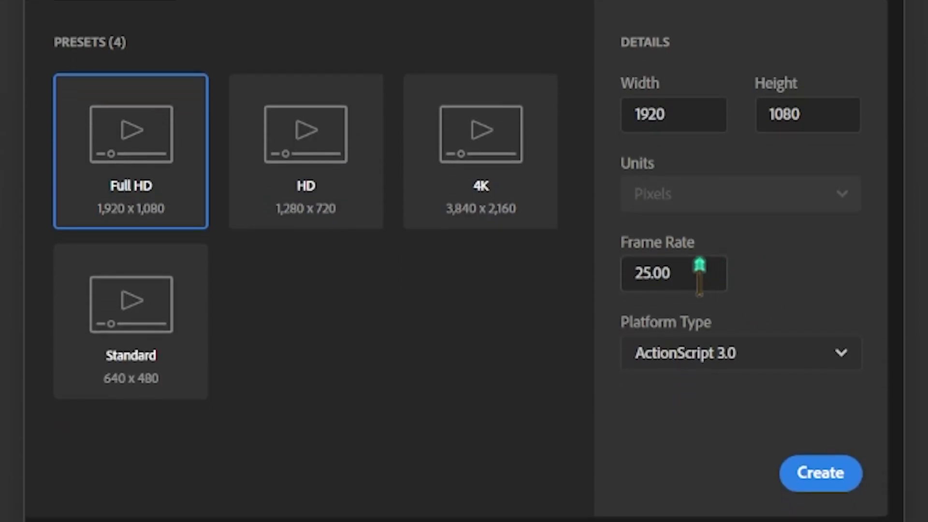
pyautogui.click(699, 268)
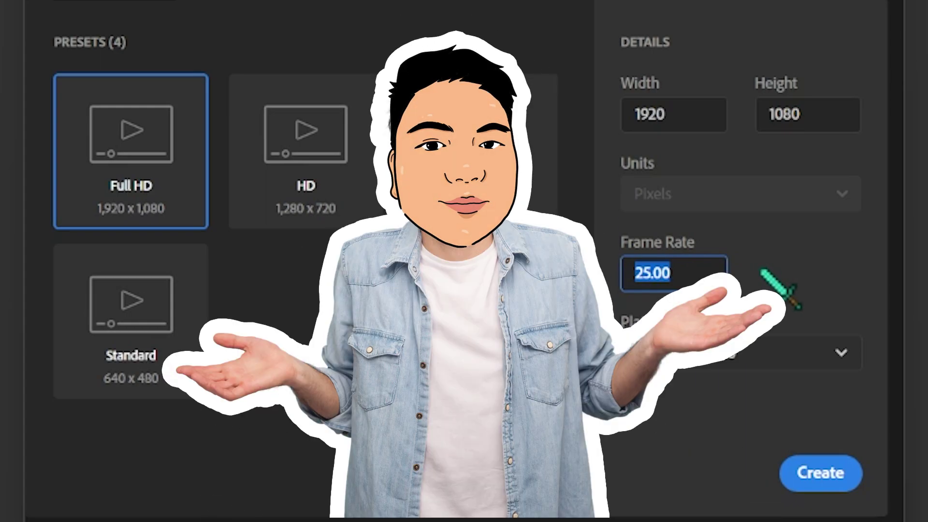
pyautogui.click(787, 361)
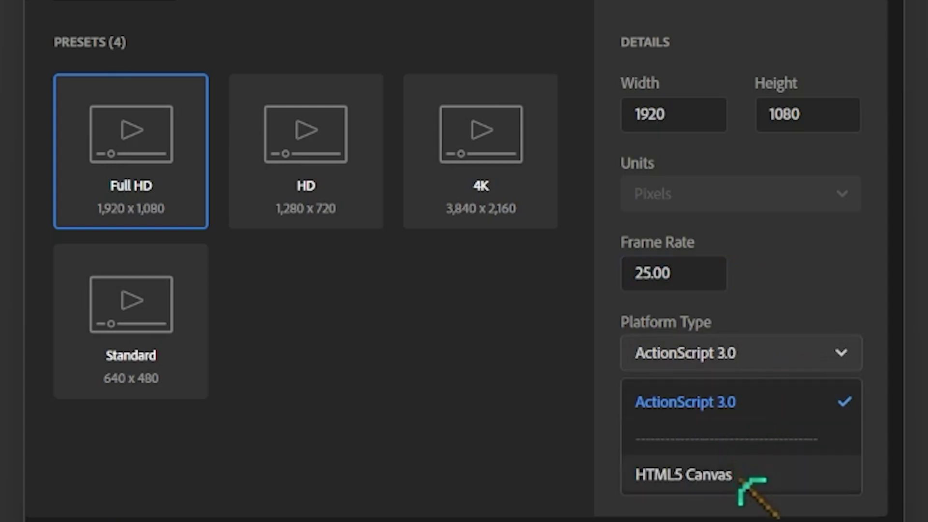
pyautogui.click(781, 404)
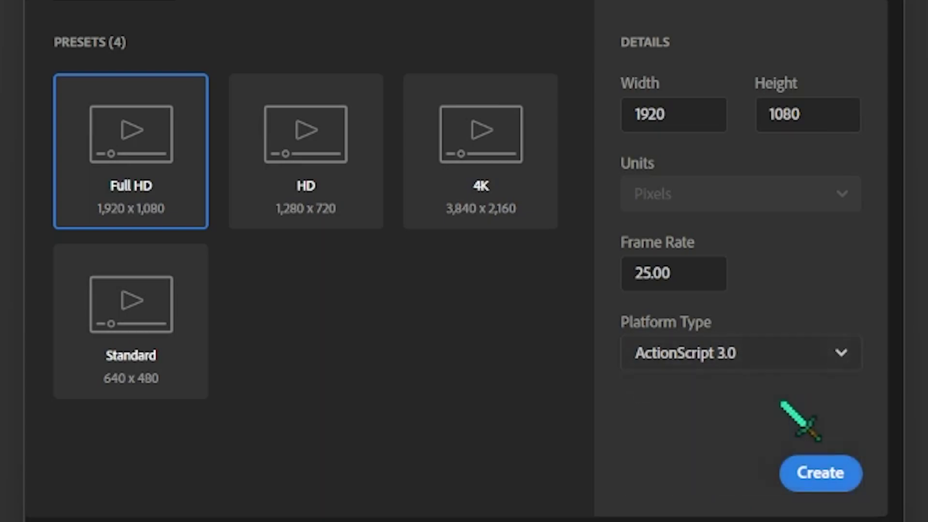
pyautogui.click(843, 475)
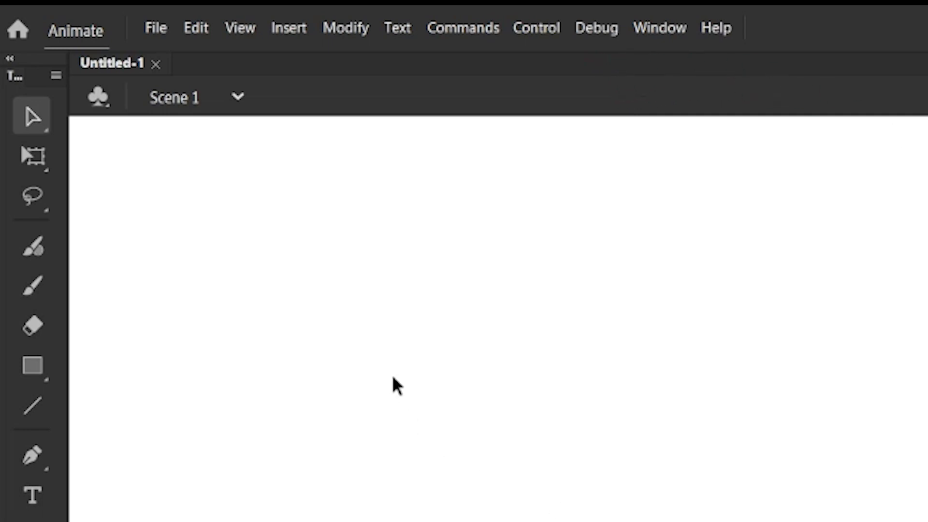
pyautogui.click(660, 27)
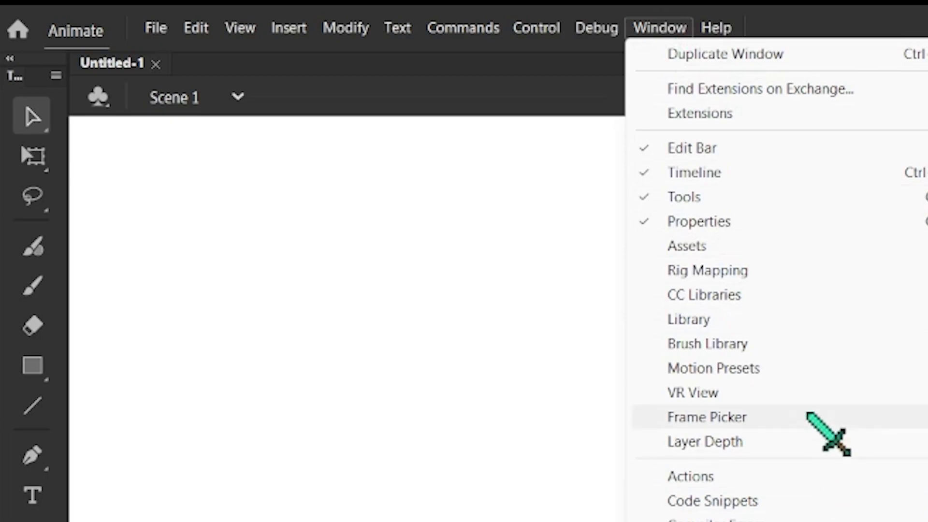
pyautogui.press('Escape')
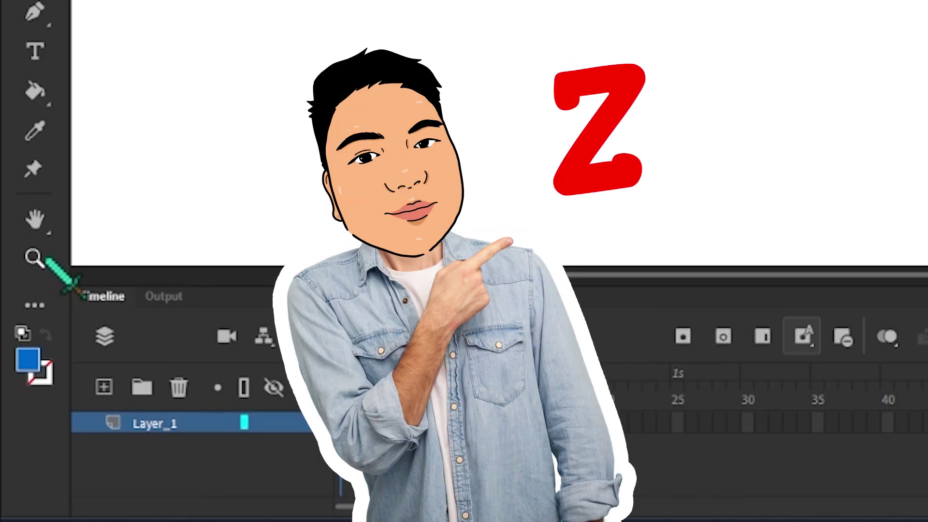
# - Zoom the stage view out to 25% and back in to 95% to try out the zoom controls
pyautogui.click(34, 257)
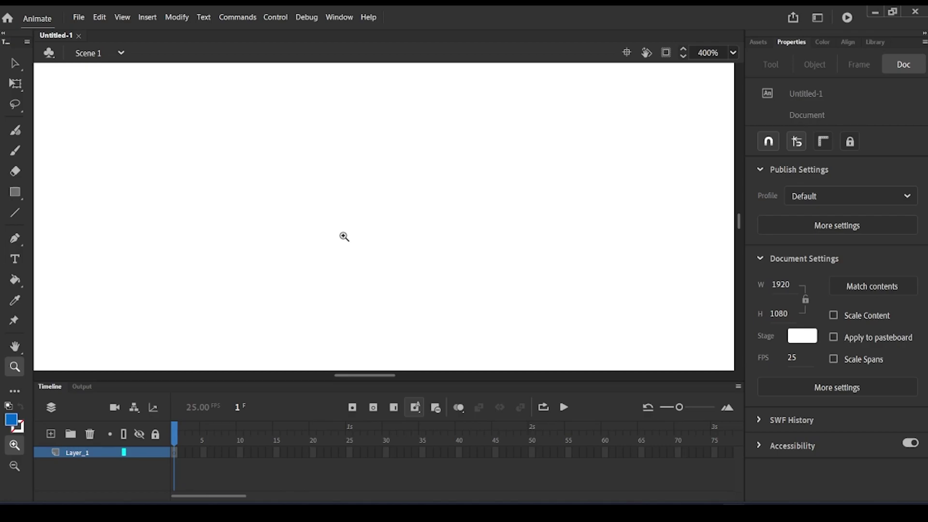
pyautogui.hotkey('ctrl', '-')
pyautogui.hotkey('ctrl', '-')
pyautogui.hotkey('ctrl', '-')
pyautogui.hotkey('ctrl', '-')
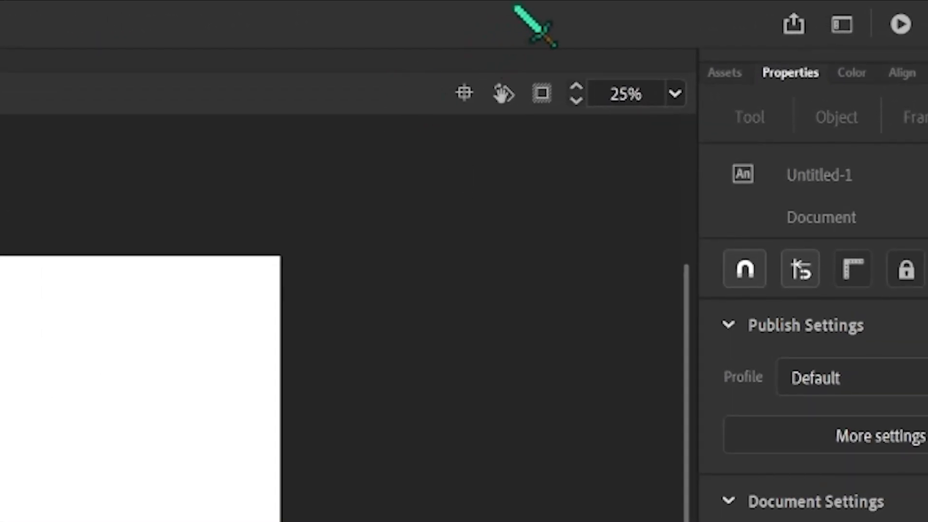
pyautogui.click(675, 93)
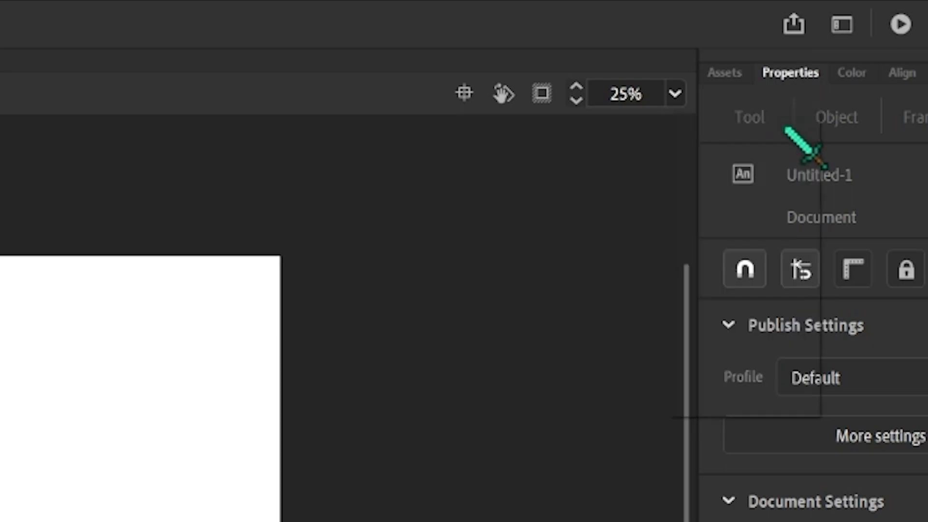
pyautogui.click(786, 130)
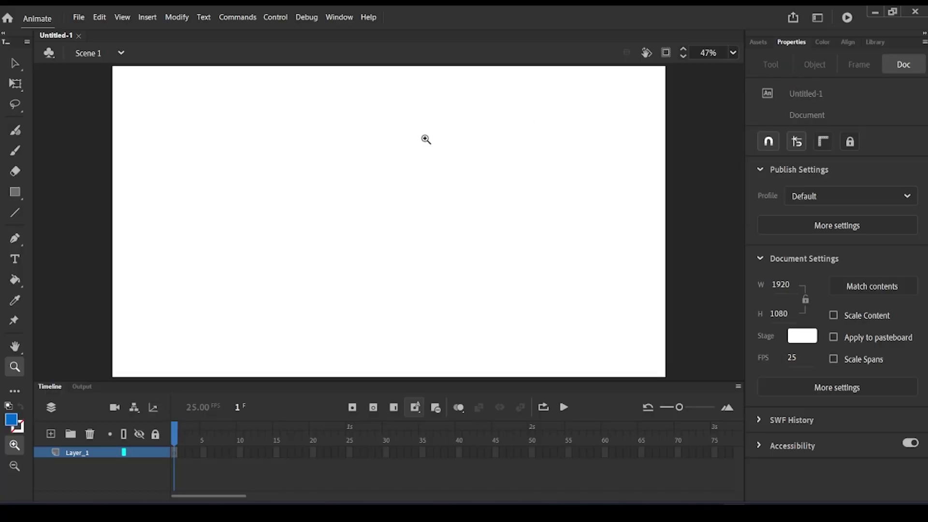
pyautogui.click(426, 139)
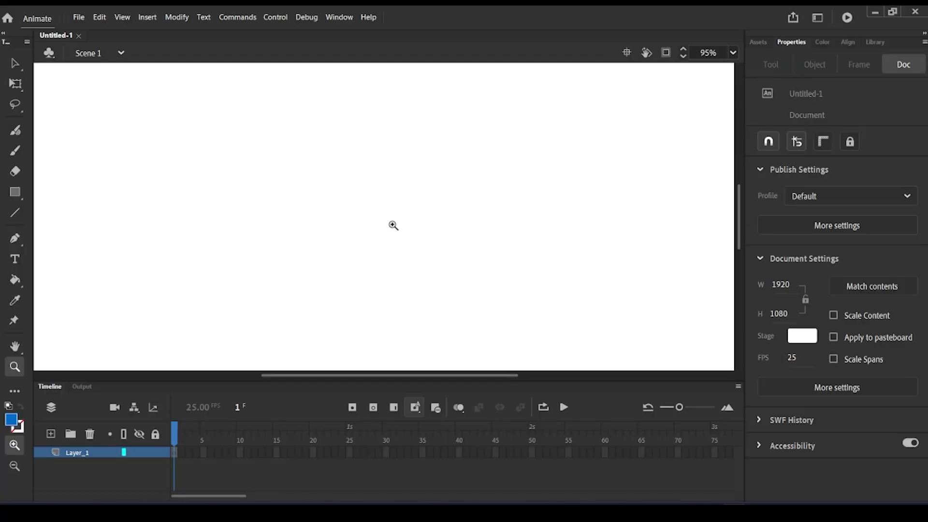
# - Set the Classic Brush size to 16 and draw a blue smiley face near the middle of the stage
pyautogui.click(18, 152)
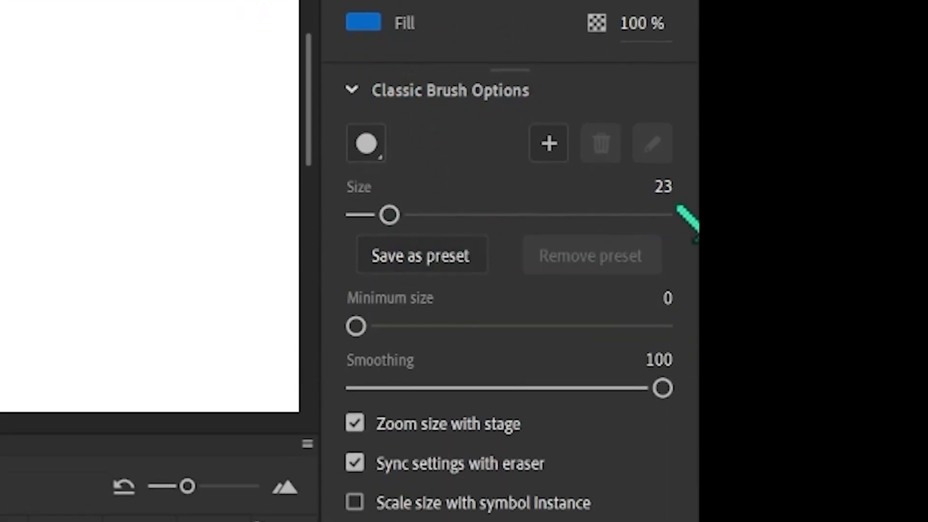
pyautogui.moveTo(389, 214)
pyautogui.mouseDown()
pyautogui.moveTo(522, 213)
pyautogui.moveTo(378, 216)
pyautogui.mouseUp()
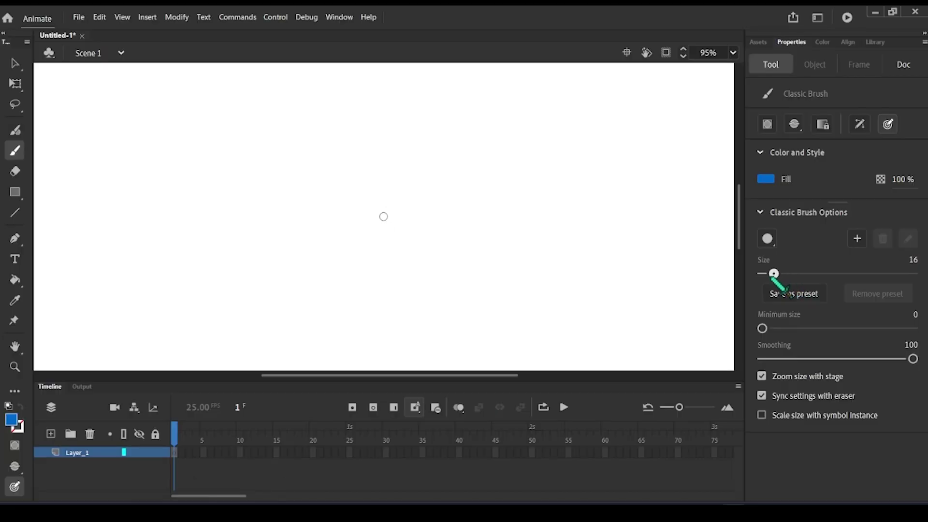
pyautogui.moveTo(321, 170)
pyautogui.mouseDown()
pyautogui.moveTo(290, 204)
pyautogui.moveTo(364, 299)
pyautogui.moveTo(526, 210)
pyautogui.moveTo(474, 139)
pyautogui.moveTo(370, 135)
pyautogui.moveTo(343, 148)
pyautogui.mouseUp()
pyautogui.click(377, 181)
pyautogui.click(448, 177)
pyautogui.moveTo(347, 207)
pyautogui.mouseDown()
pyautogui.moveTo(366, 234)
pyautogui.moveTo(437, 242)
pyautogui.moveTo(483, 213)
pyautogui.mouseUp()
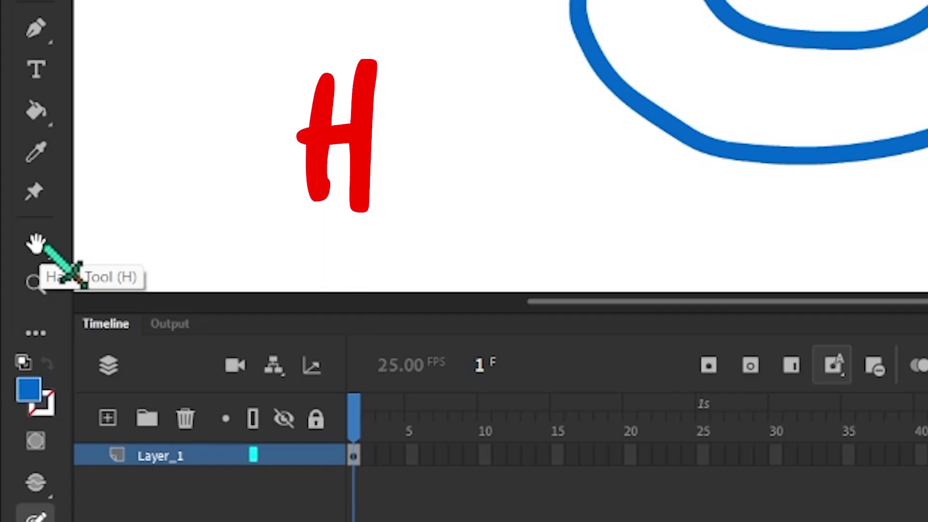
# - Move the view around the smiley face in several directions with the Hand tool
pyautogui.click(45, 247)
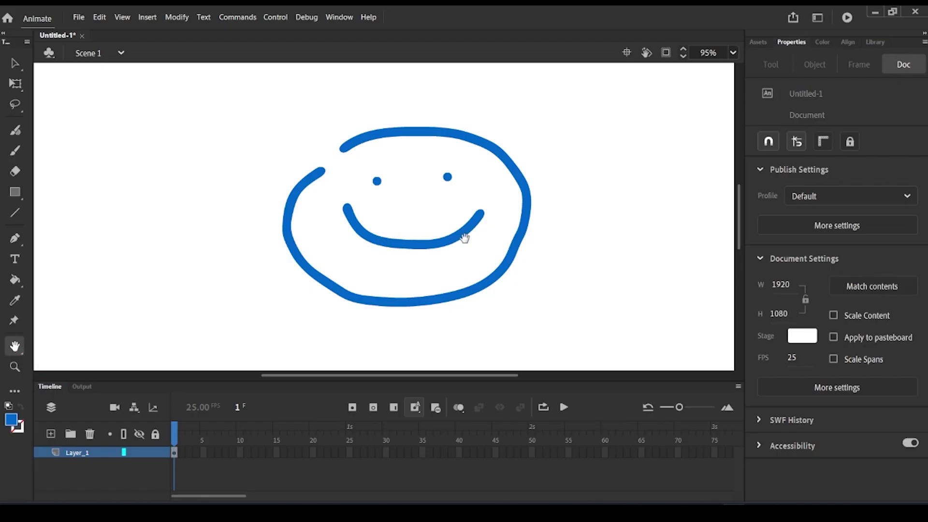
pyautogui.moveTo(462, 234); pyautogui.dragTo(307, 241)
pyautogui.moveTo(492, 227); pyautogui.dragTo(545, 219)
pyautogui.moveTo(408, 222); pyautogui.dragTo(604, 223)
pyautogui.moveTo(344, 223); pyautogui.dragTo(437, 222)
pyautogui.moveTo(578, 212); pyautogui.dragTo(377, 190)
pyautogui.moveTo(396, 281); pyautogui.dragTo(425, 182)
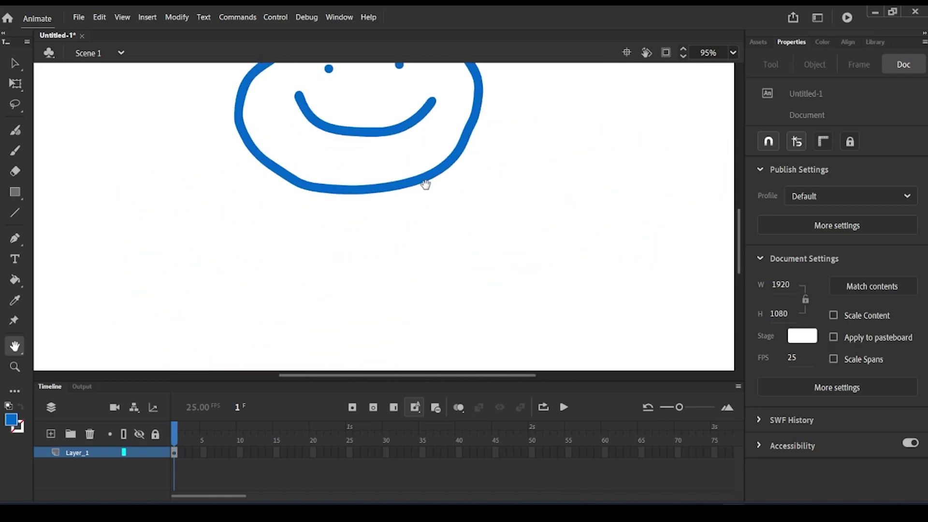
pyautogui.moveTo(311, 183); pyautogui.dragTo(417, 242)
pyautogui.moveTo(428, 176); pyautogui.dragTo(386, 211)
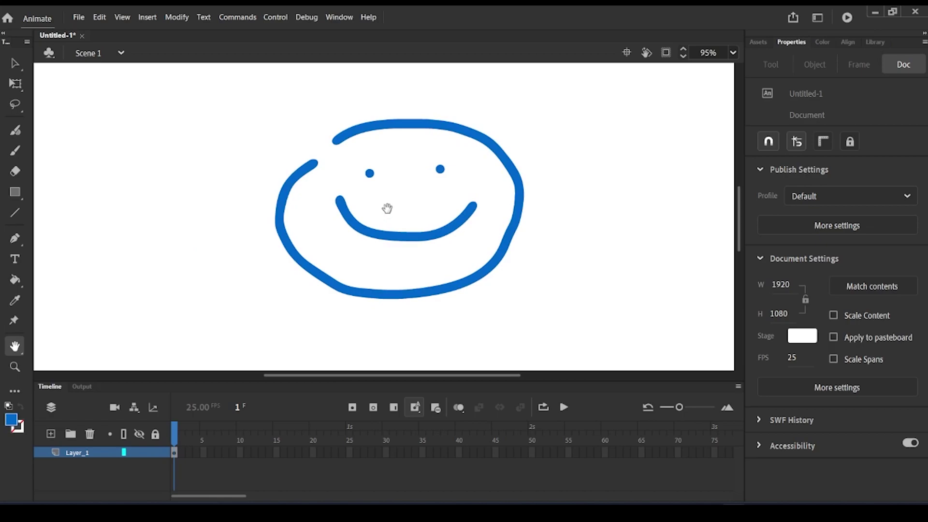
pyautogui.scroll(-3, 411, 217)
pyautogui.scroll(3, 410, 218)
# - Paint blue Classic Brush strokes crossing the stage edges all around the smiley face and clip the content outside the stage
pyautogui.hotkey('ctrl', '-')
pyautogui.hotkey('ctrl', '-')
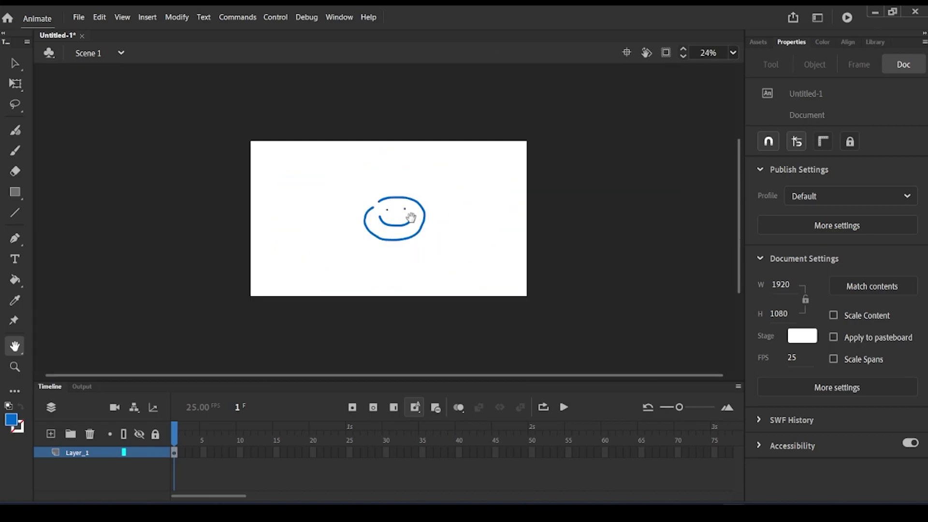
pyautogui.click(16, 150)
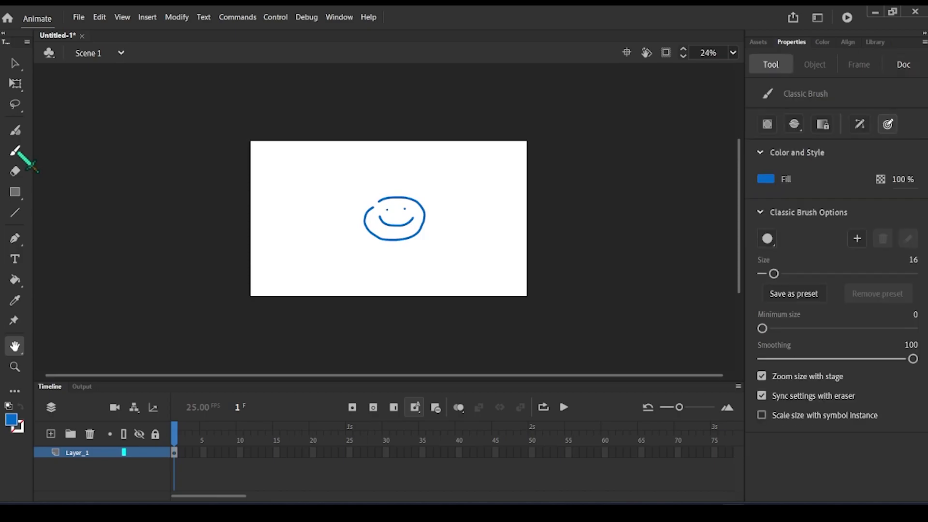
pyautogui.moveTo(497, 178); pyautogui.dragTo(604, 184)
pyautogui.moveTo(506, 203); pyautogui.dragTo(578, 237)
pyautogui.moveTo(466, 262); pyautogui.dragTo(412, 324)
pyautogui.moveTo(292, 273); pyautogui.dragTo(243, 325)
pyautogui.moveTo(257, 240); pyautogui.dragTo(208, 239)
pyautogui.moveTo(252, 194); pyautogui.dragTo(222, 169)
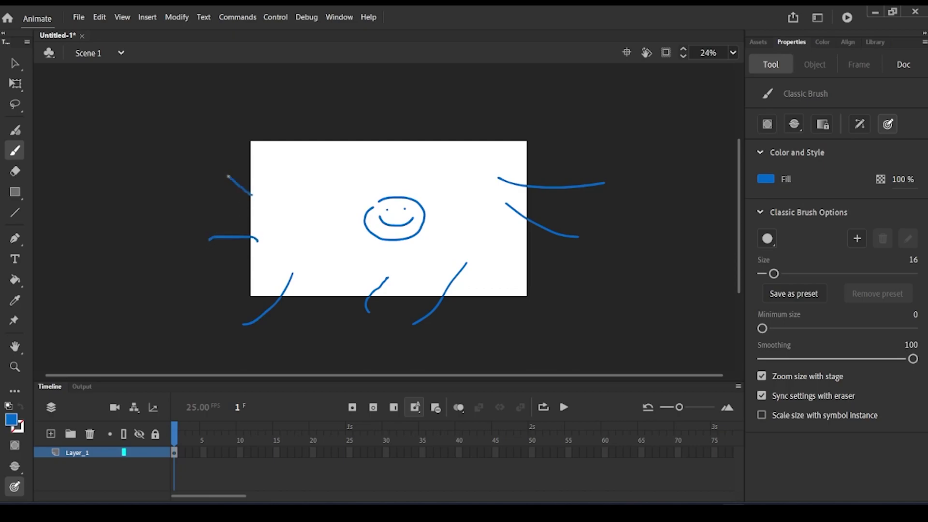
pyautogui.moveTo(311, 158); pyautogui.dragTo(302, 116)
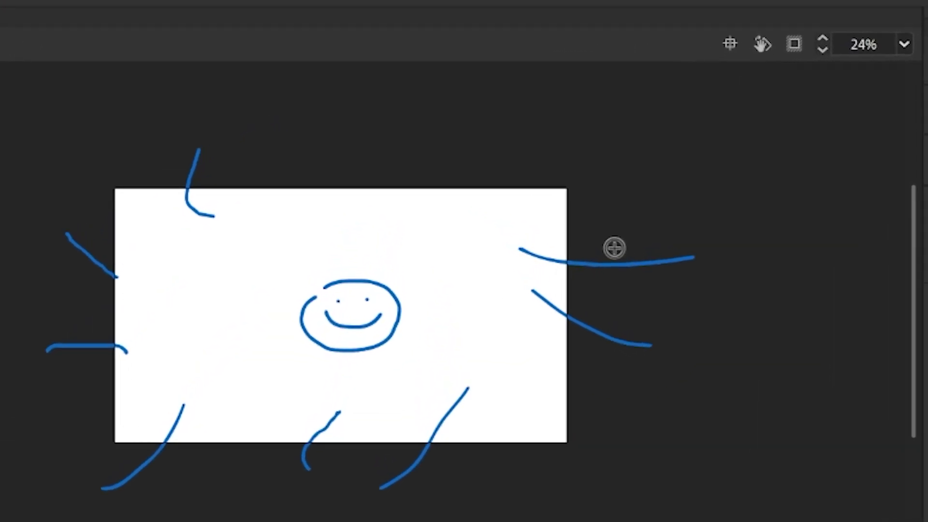
pyautogui.click(796, 48)
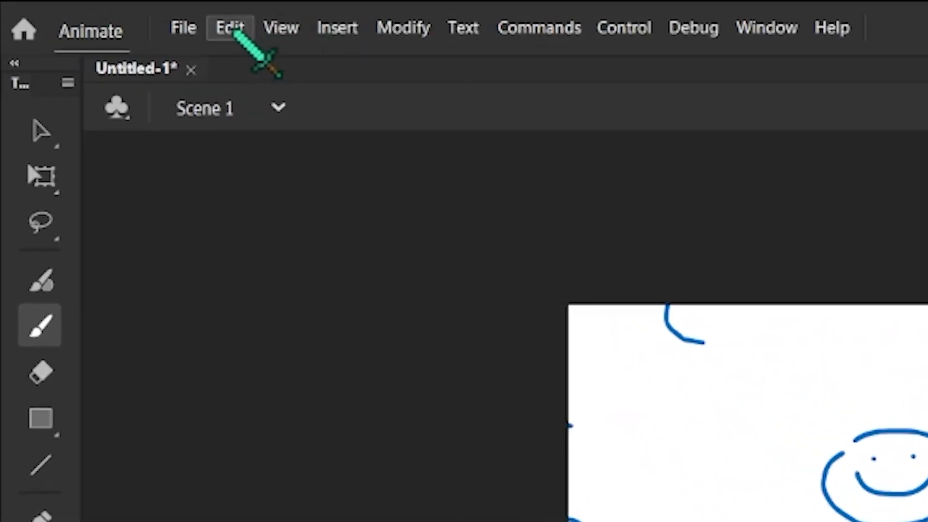
# - Try the Darkest and Light UI themes in the general preferences and apply the Lightest theme
pyautogui.click(124, 19)
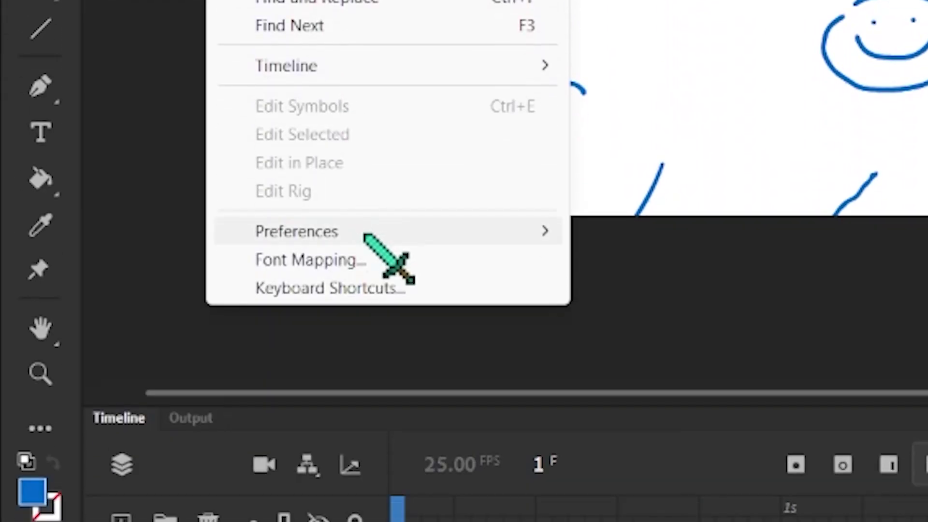
pyautogui.moveTo(366, 236)
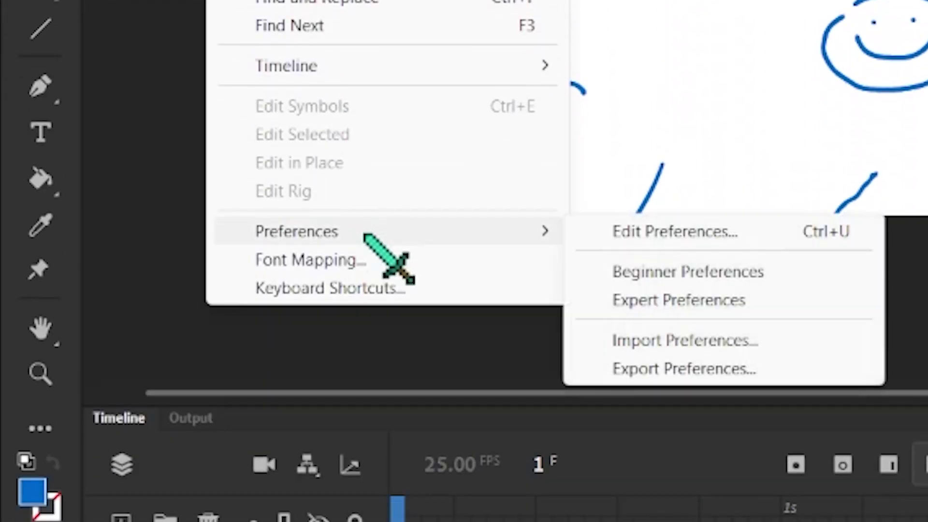
pyautogui.click(747, 240)
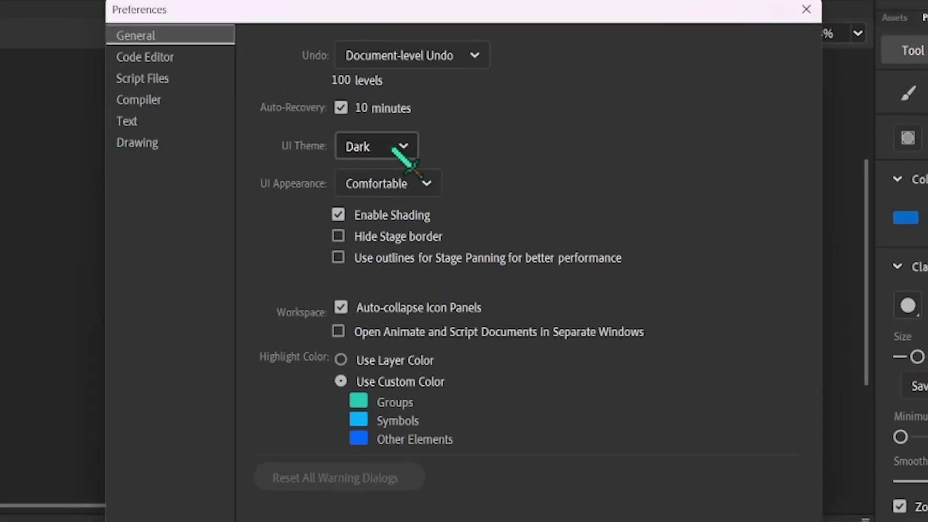
pyautogui.click(391, 141)
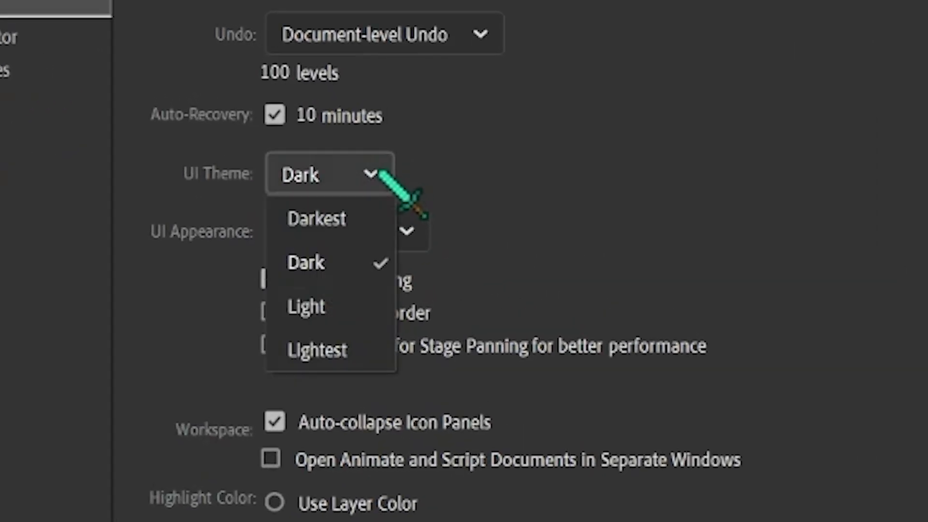
pyautogui.click(361, 221)
pyautogui.click(375, 176)
pyautogui.click(354, 310)
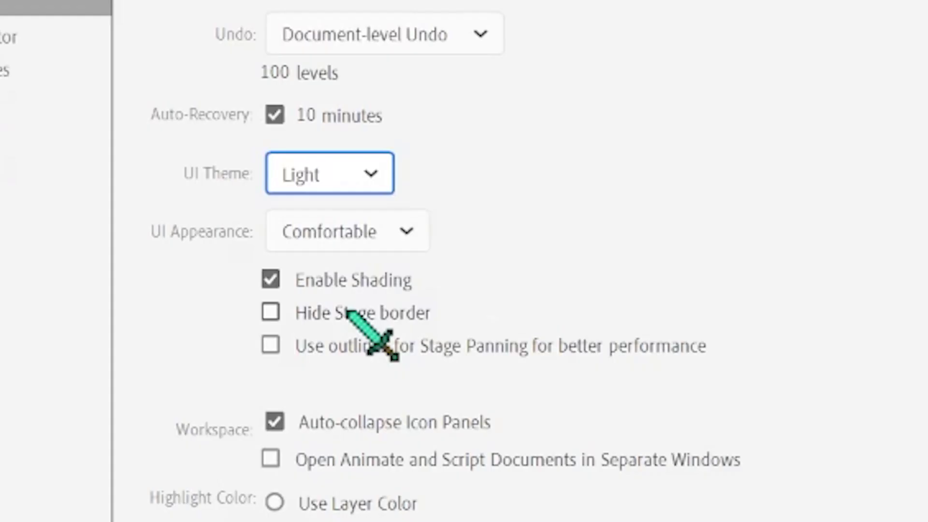
pyautogui.click(373, 190)
pyautogui.click(325, 357)
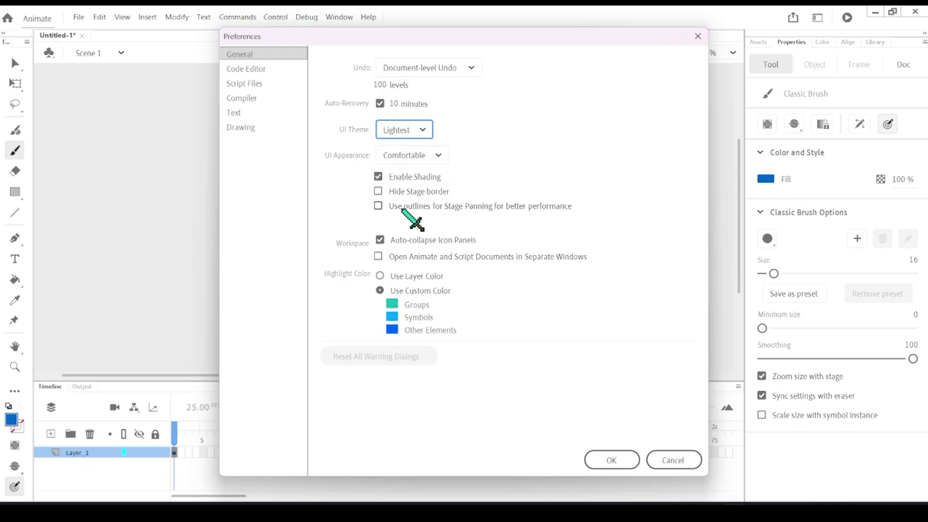
pyautogui.click(603, 456)
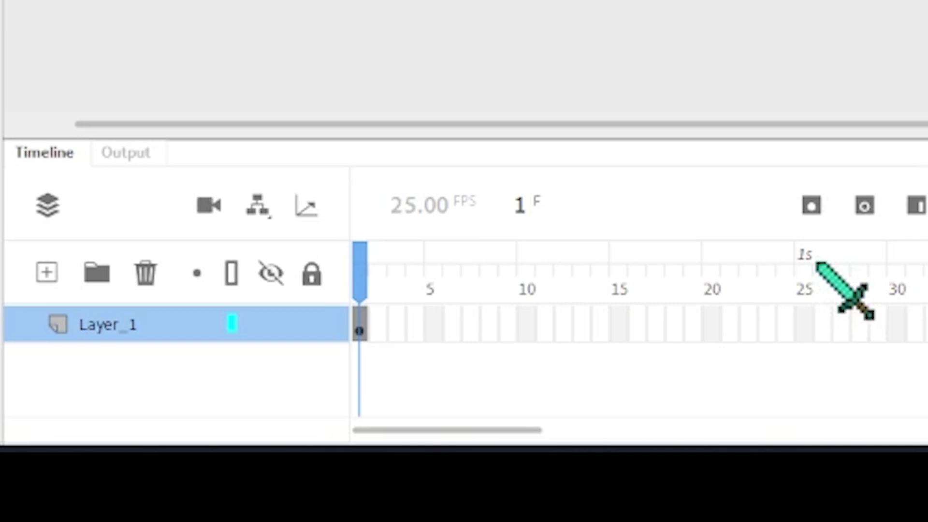
# - Select frame 25 of Layer_1 in the timeline
pyautogui.click(802, 319)
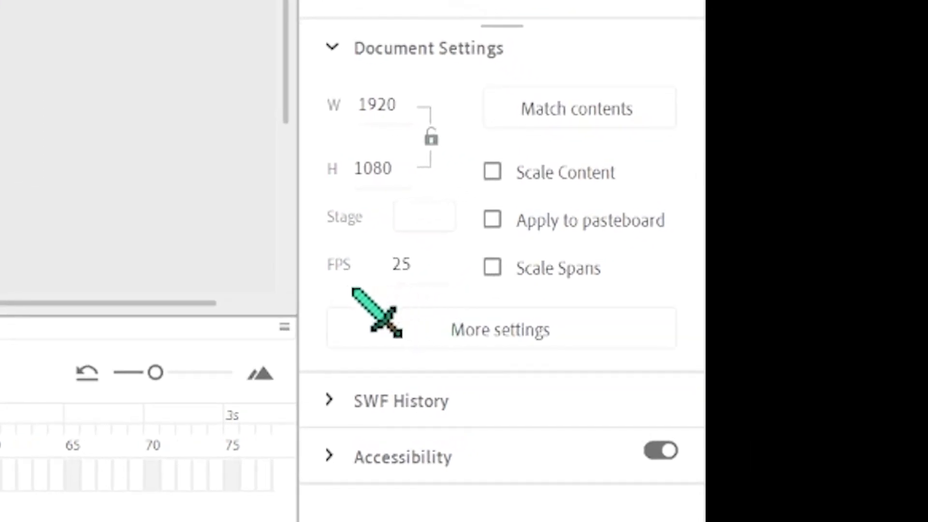
# - Set the document's frame rate to 30 FPS in the document settings
pyautogui.click(416, 267)
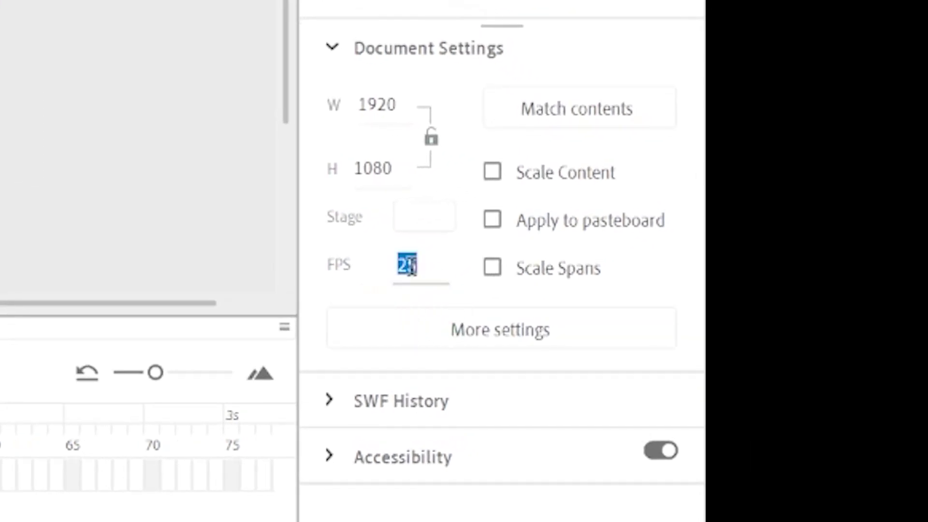
pyautogui.write('30')
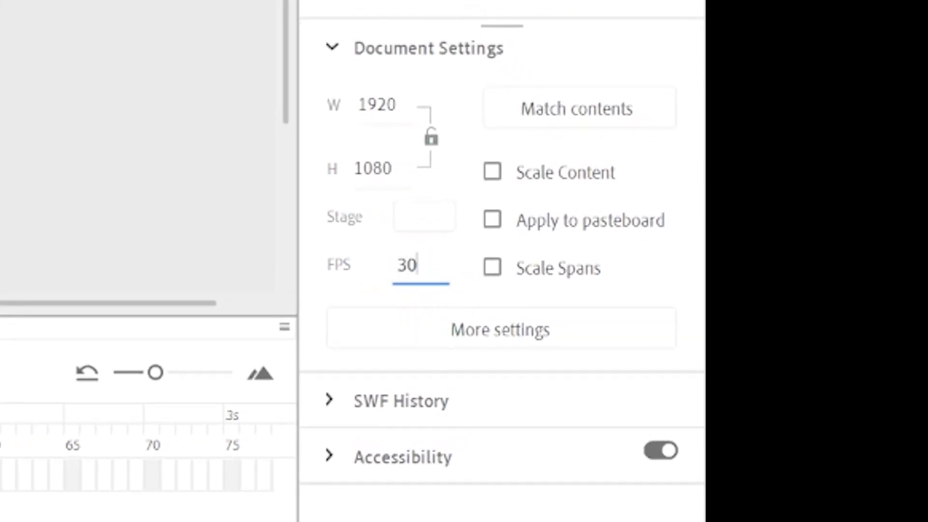
pyautogui.press('Return')
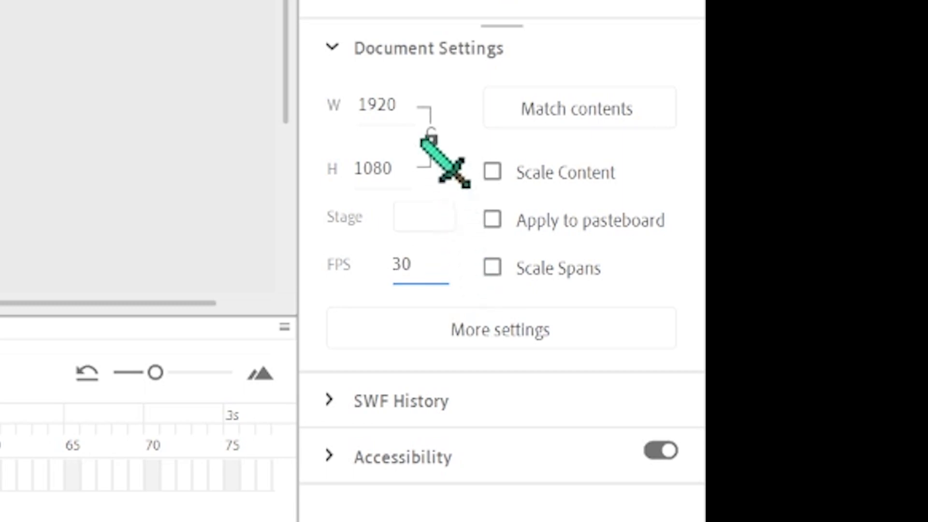
# - Try a stage size of 1080 wide by 720 high in the document settings
pyautogui.click(392, 106)
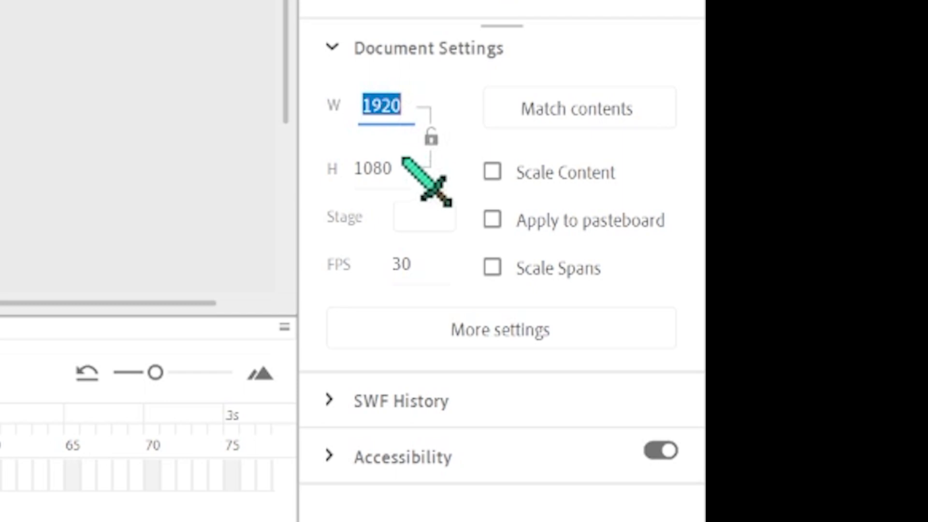
pyautogui.write('1080')
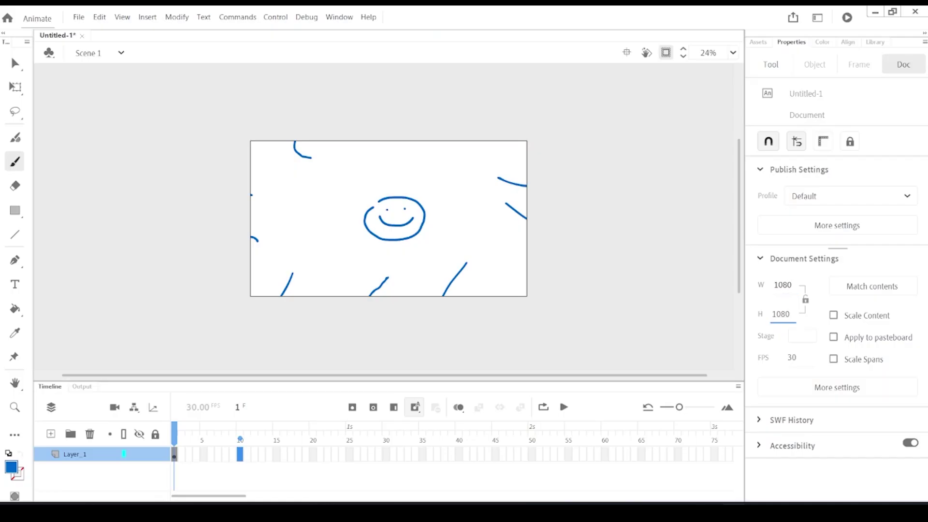
pyautogui.click(792, 307)
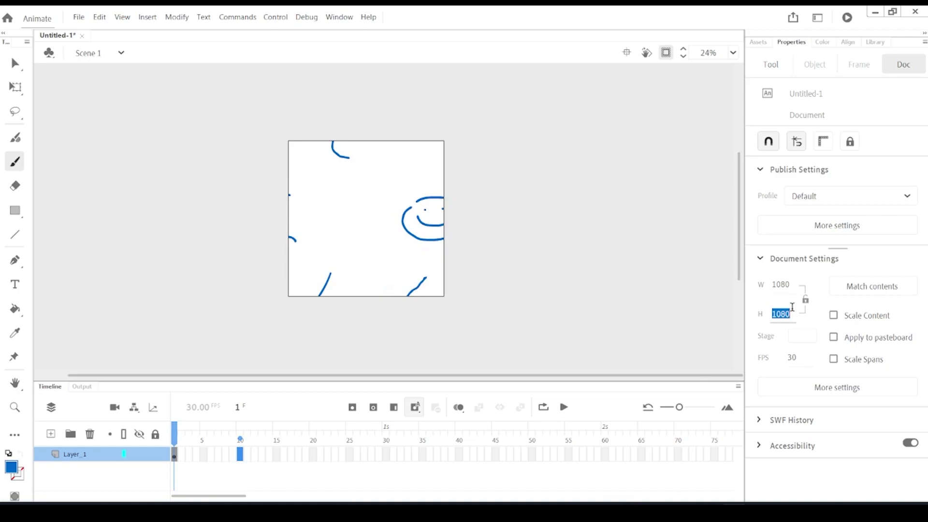
pyautogui.write('720')
pyautogui.press('Tab')
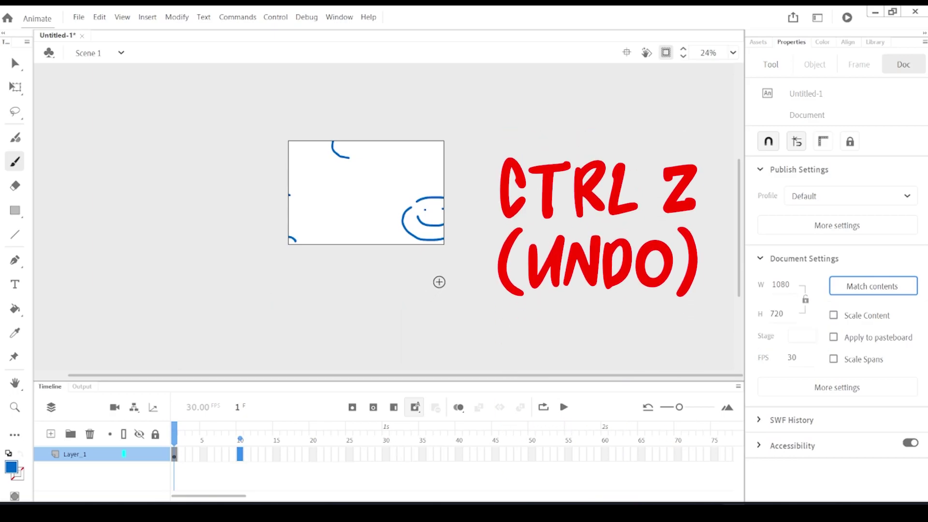
# - Undo the stage height and width changes
pyautogui.hotkey('ctrl', 'z')
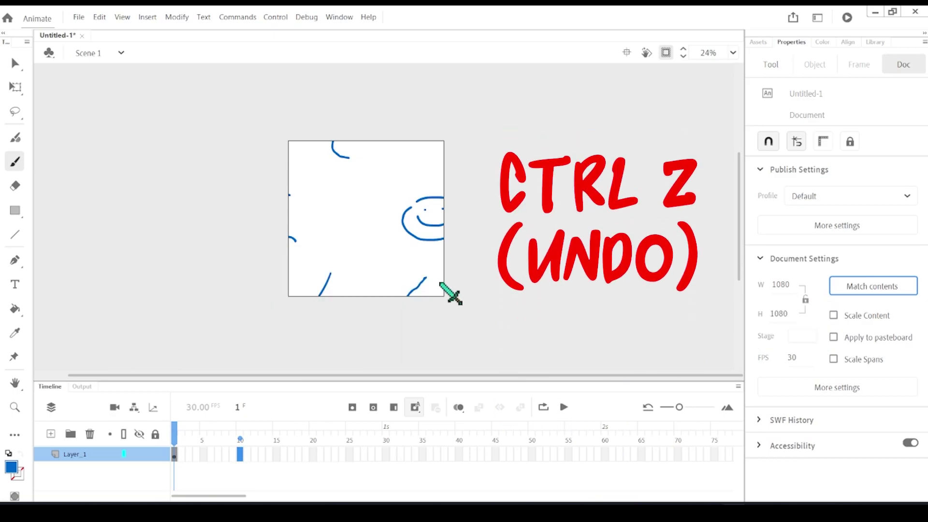
pyautogui.hotkey('ctrl', 'z')
pyautogui.hotkey('ctrl', 'z')
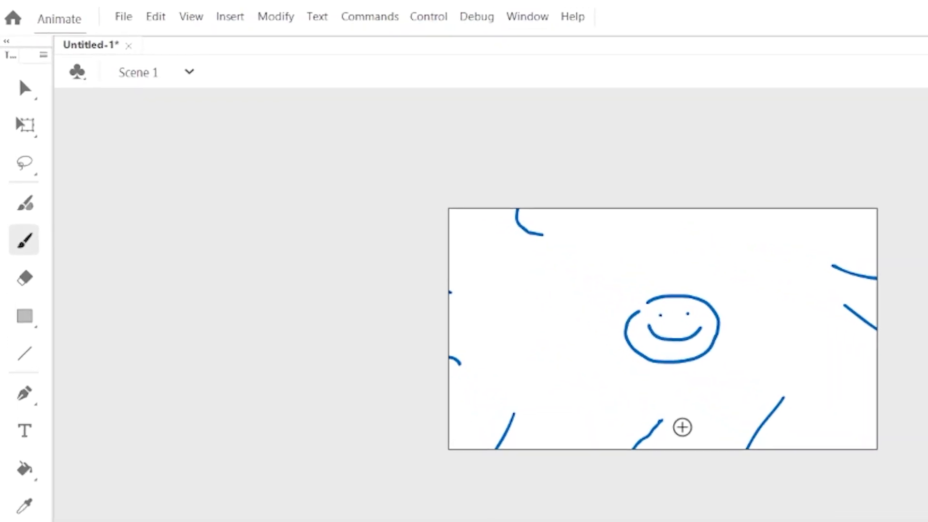
# - Save the document in the Documents folder as an Animate Document named 1stLesson.fla
pyautogui.click(161, 16)
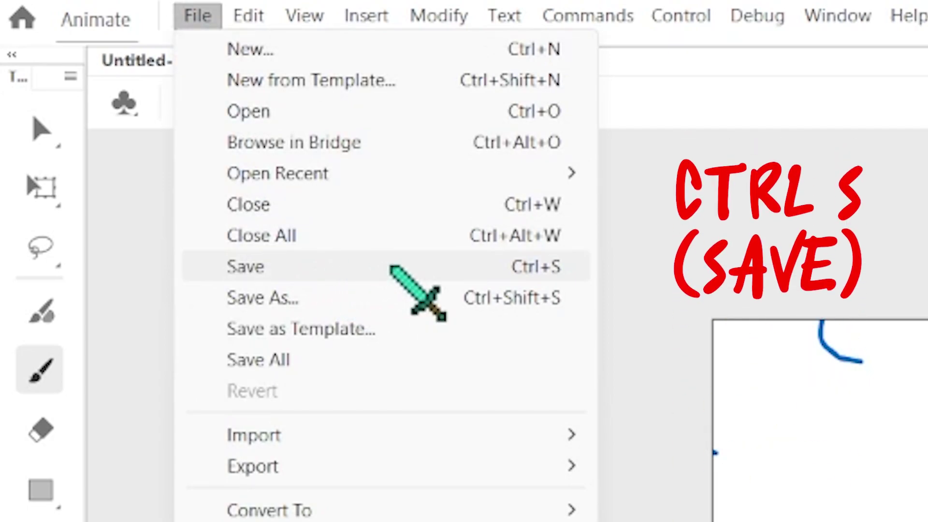
pyautogui.click(392, 268)
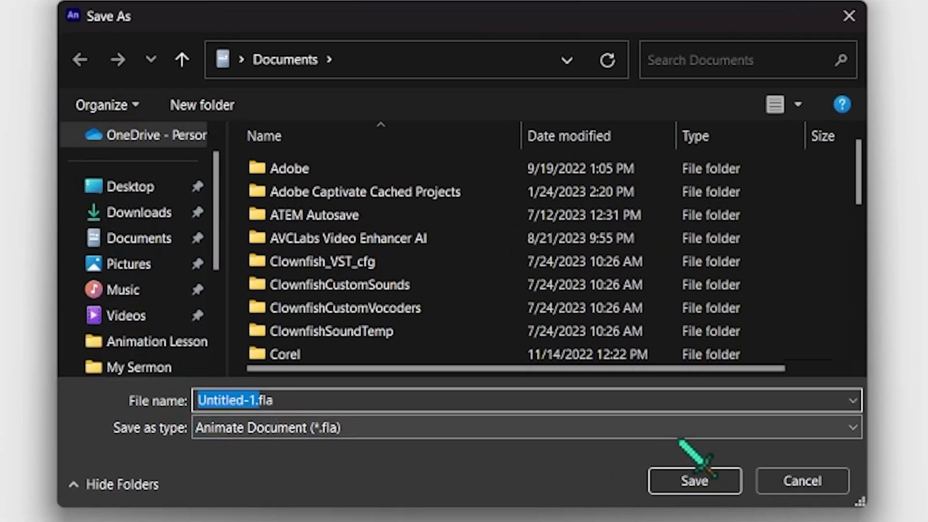
pyautogui.press('Delete')
pyautogui.press('Delete')
pyautogui.press('Delete')
pyautogui.press('Delete')
pyautogui.press('Delete')
pyautogui.press('Delete')
pyautogui.press('Delete')
pyautogui.press('Delete')
pyautogui.press('Delete')
pyautogui.press('Delete')
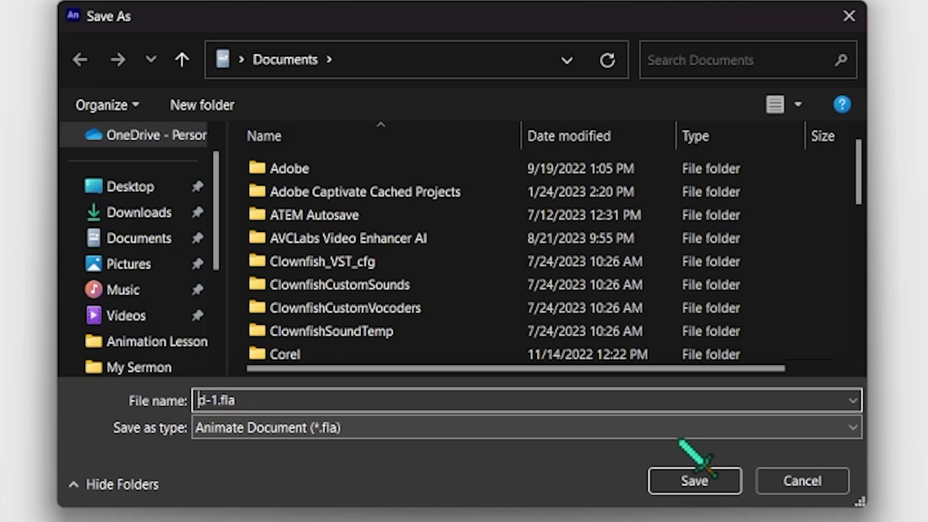
pyautogui.write('1STLES')
pyautogui.press('BackSpace')
pyautogui.press('BackSpace')
pyautogui.press('BackSpace')
pyautogui.press('BackSpace')
pyautogui.press('BackSpace')
pyautogui.write('stLesson')
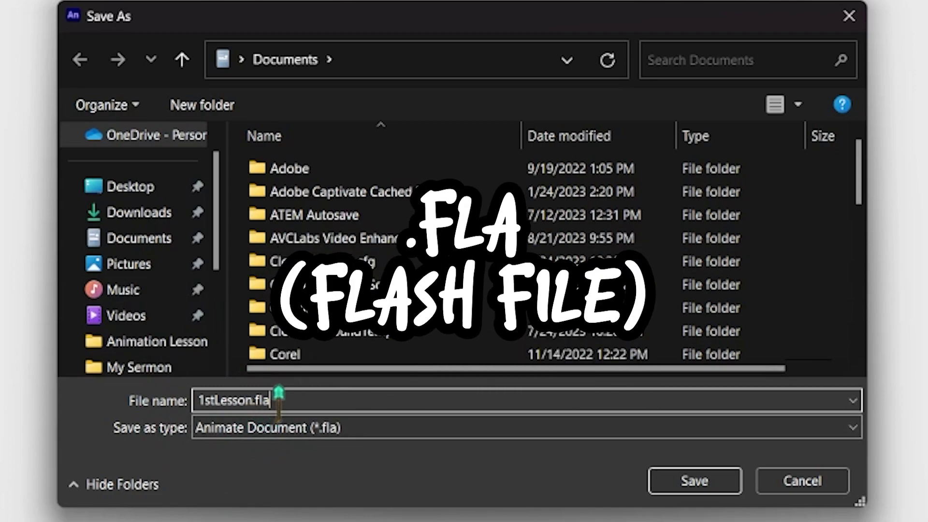
pyautogui.click(719, 482)
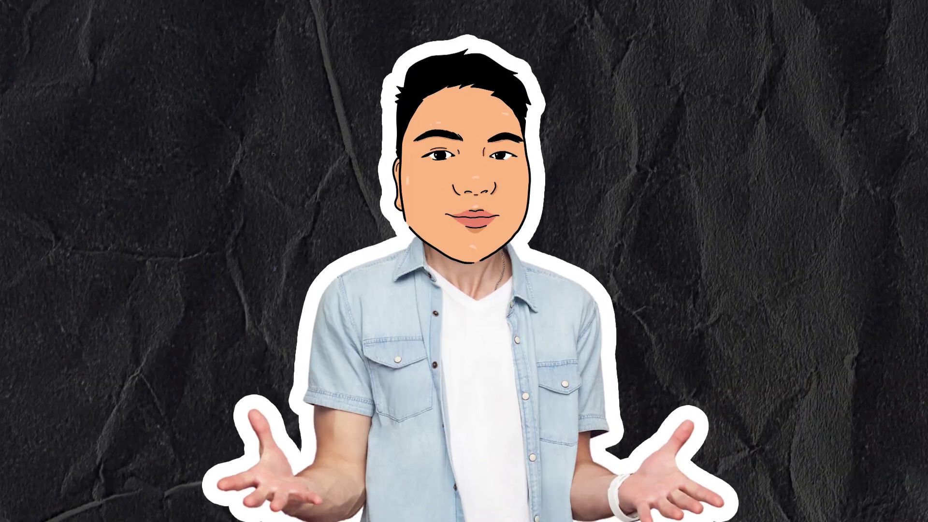